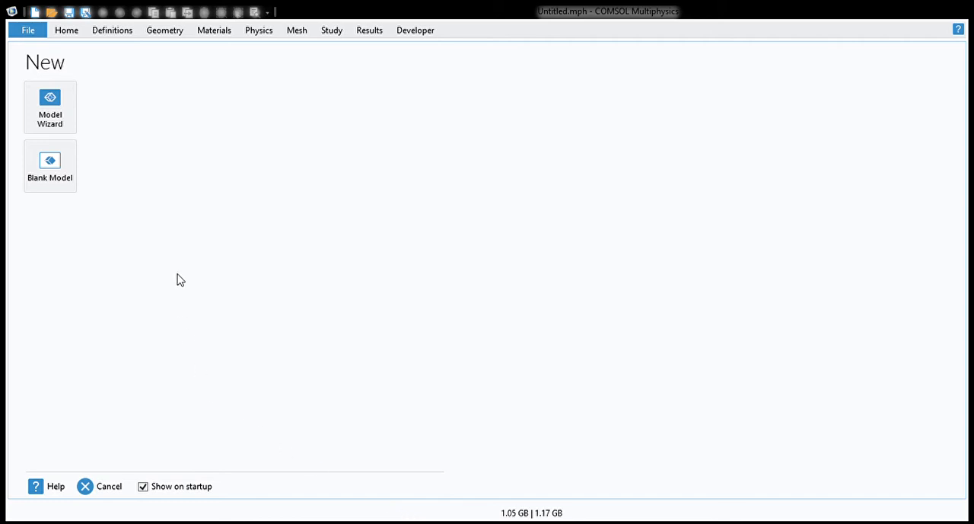
Step: Start a 3D model with the Model Wizard and add the Solid Mechanics interface from the Structural Mechanics branch
{"action": "left_click", "coordinate": [53, 126]}
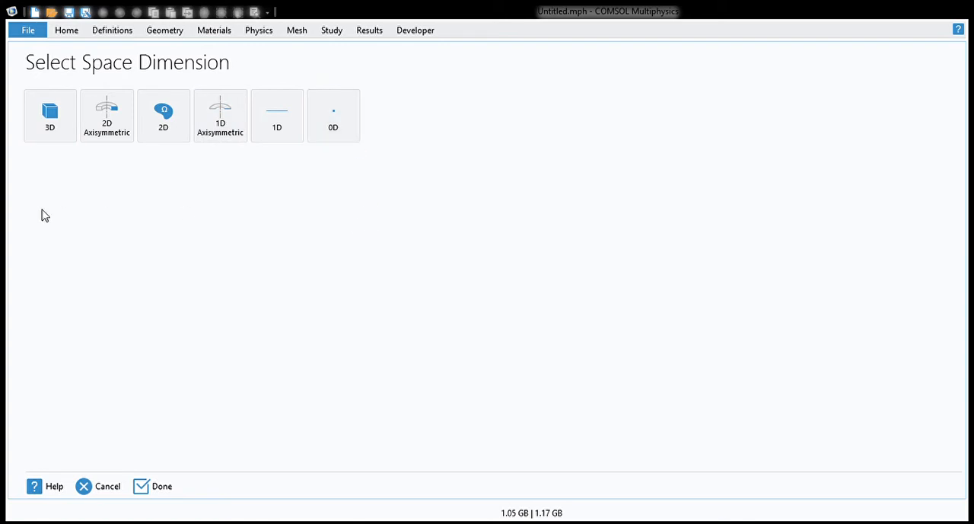
{"action": "left_click", "coordinate": [44, 134]}
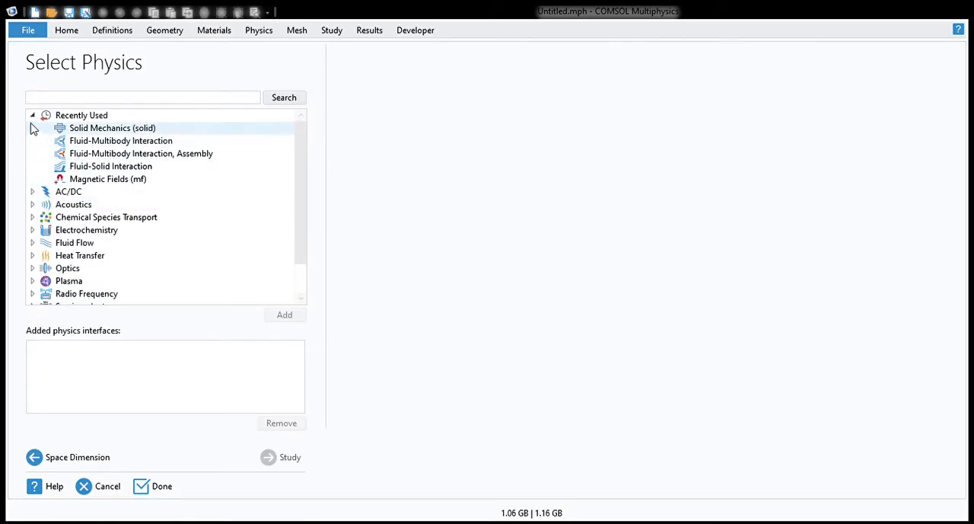
{"action": "left_click", "coordinate": [32, 114]}
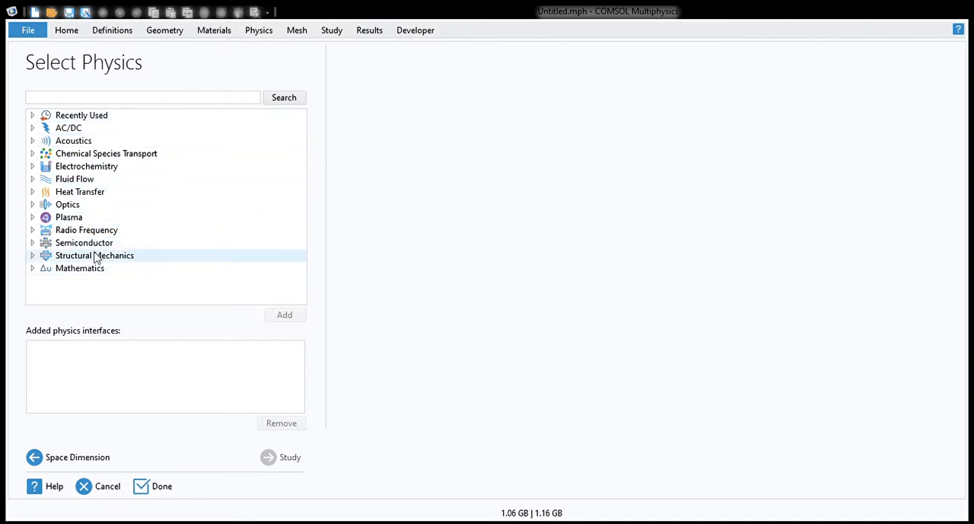
{"action": "left_click", "coordinate": [68, 144]}
{"action": "left_click", "coordinate": [76, 182]}
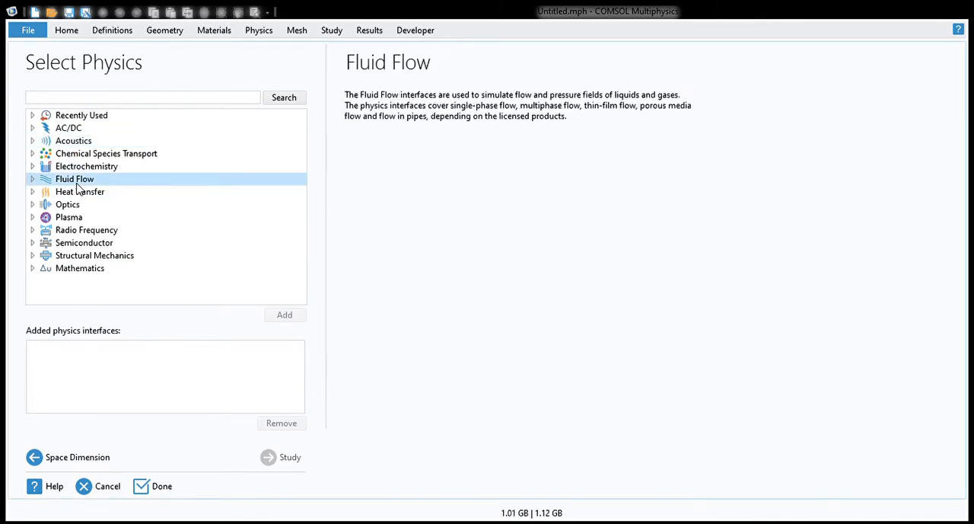
{"action": "left_click", "coordinate": [106, 267]}
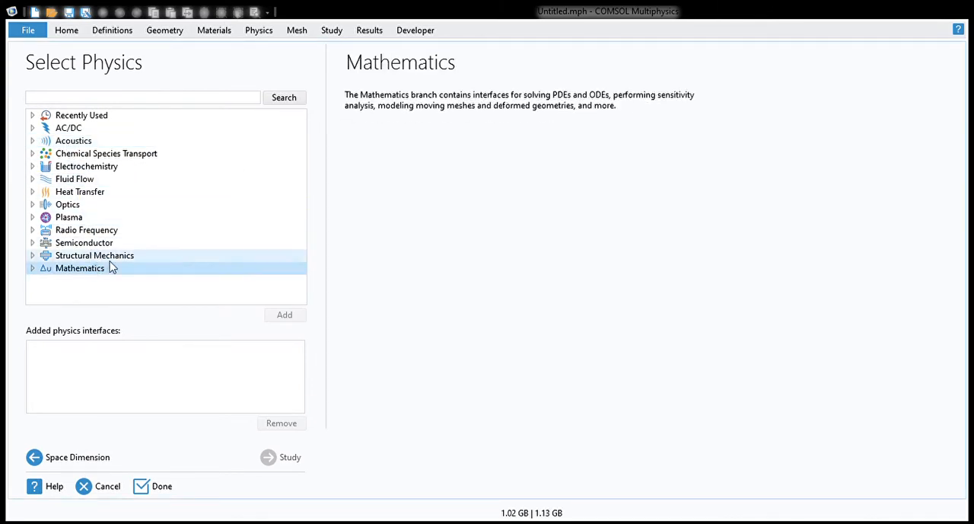
{"action": "left_click", "coordinate": [110, 260]}
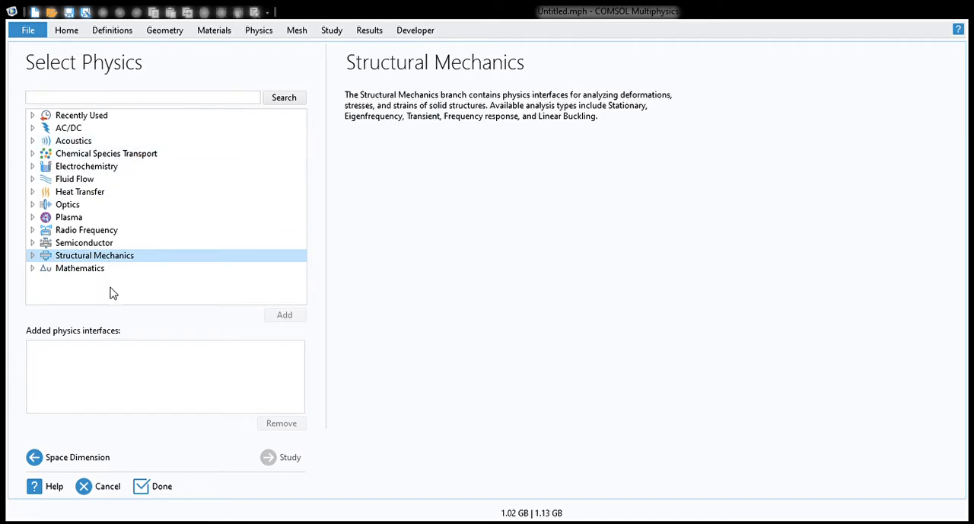
{"action": "left_click", "coordinate": [33, 257]}
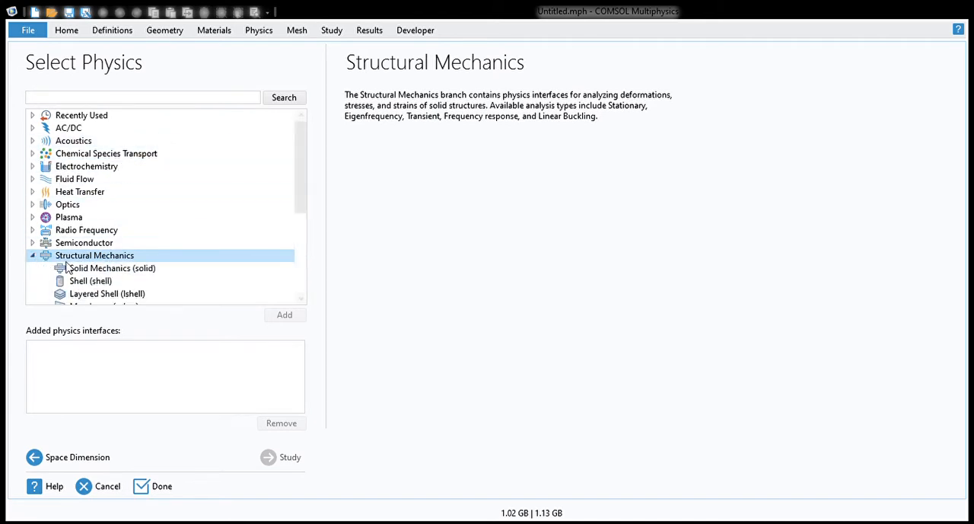
{"action": "left_click", "coordinate": [121, 271]}
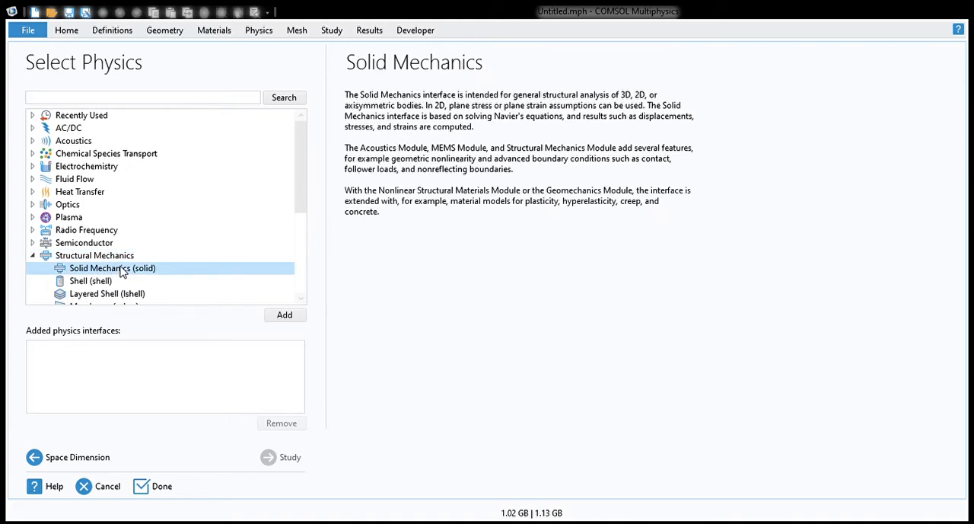
{"action": "left_click", "coordinate": [284, 315]}
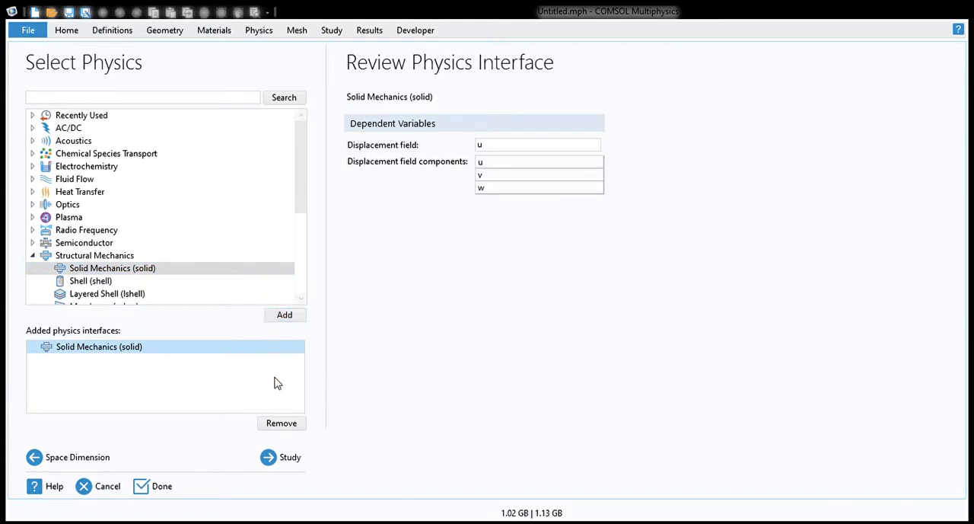
Step: Compare the available study types, choose a Stationary study and finish the model setup
{"action": "left_click", "coordinate": [268, 456]}
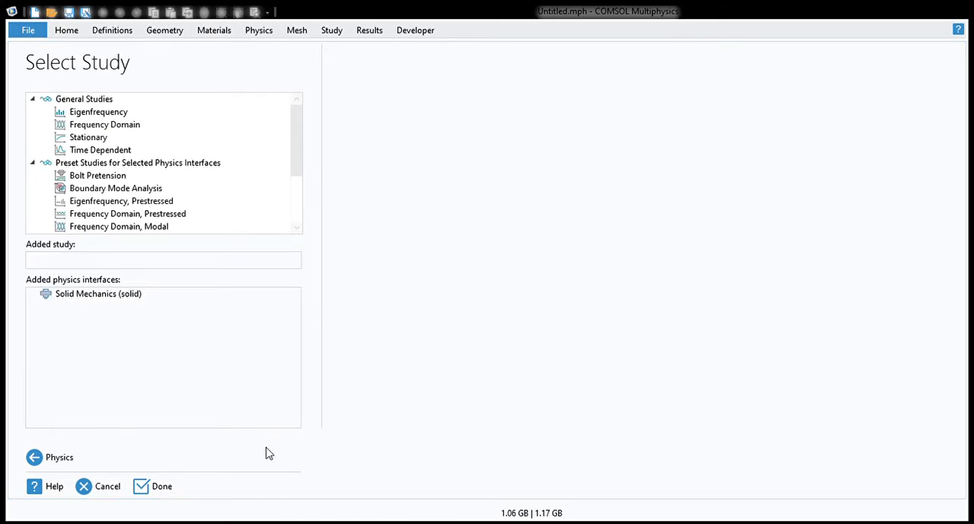
{"action": "left_click", "coordinate": [117, 137]}
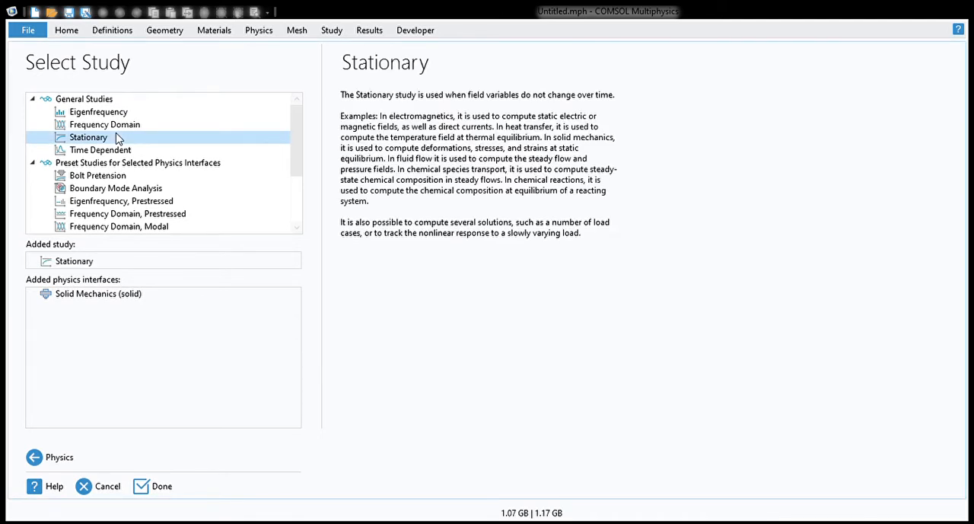
{"action": "left_click", "coordinate": [118, 116]}
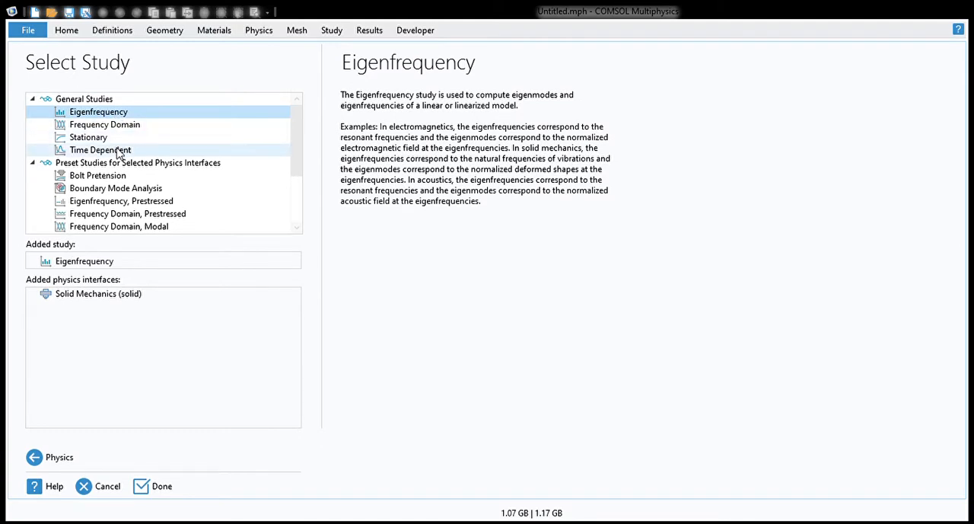
{"action": "left_click", "coordinate": [118, 151]}
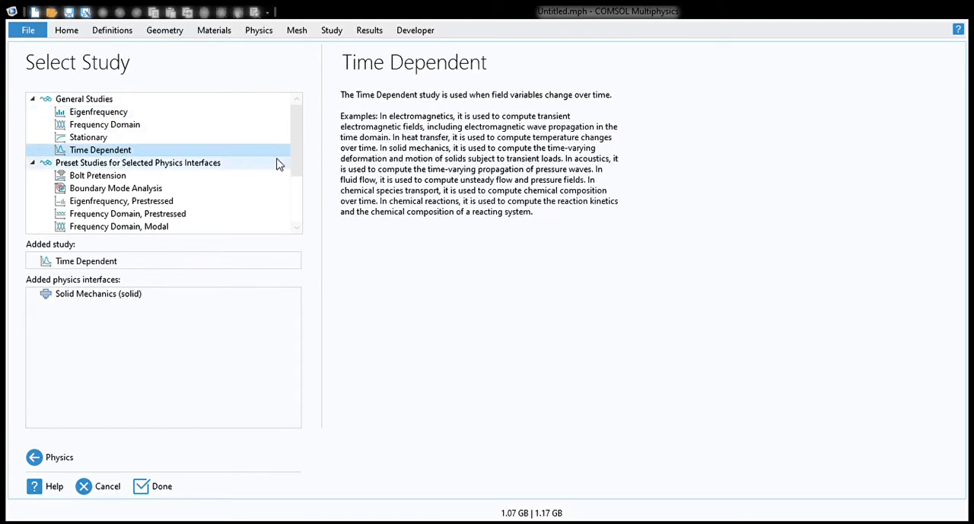
{"action": "left_click_drag", "start_coordinate": [296, 162], "coordinate": [297, 178]}
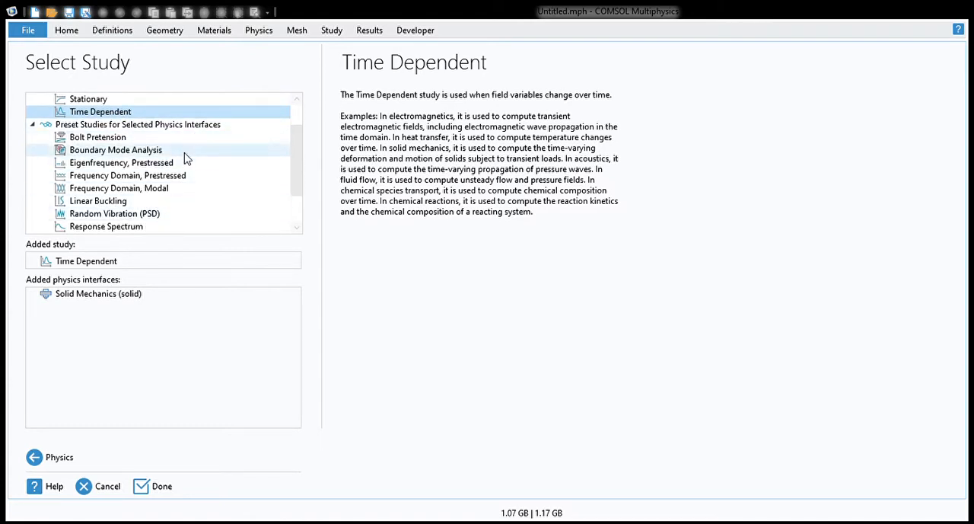
{"action": "scroll", "coordinate": [293, 183], "scroll_direction": "up", "scroll_amount": 1}
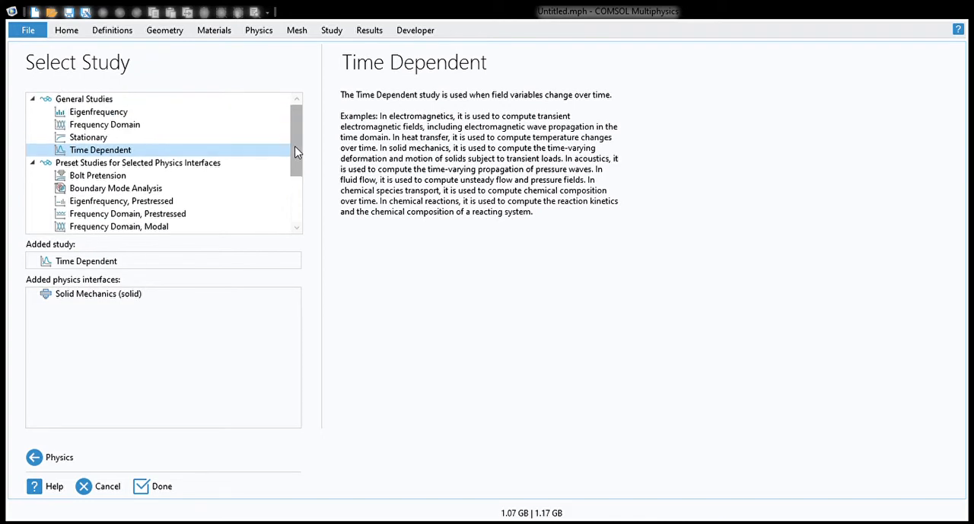
{"action": "left_click", "coordinate": [107, 138]}
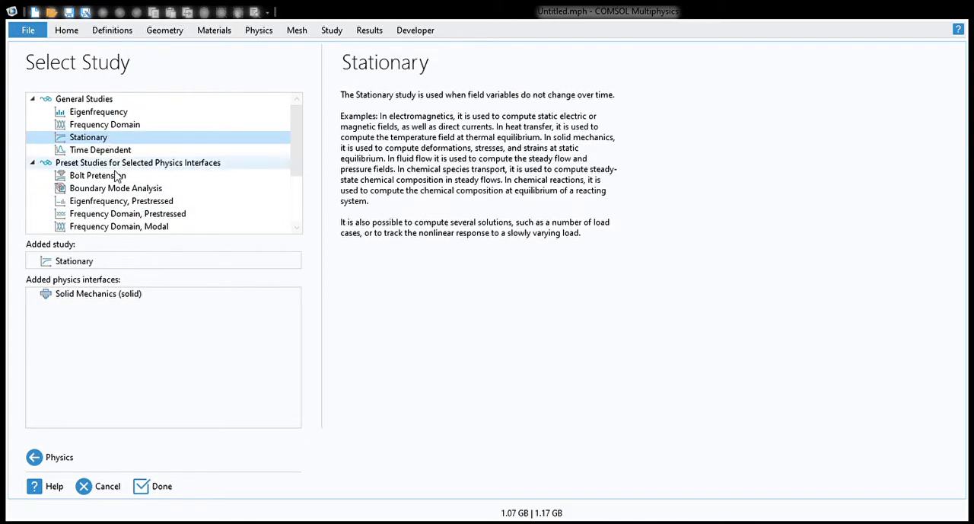
{"action": "left_click", "coordinate": [160, 485]}
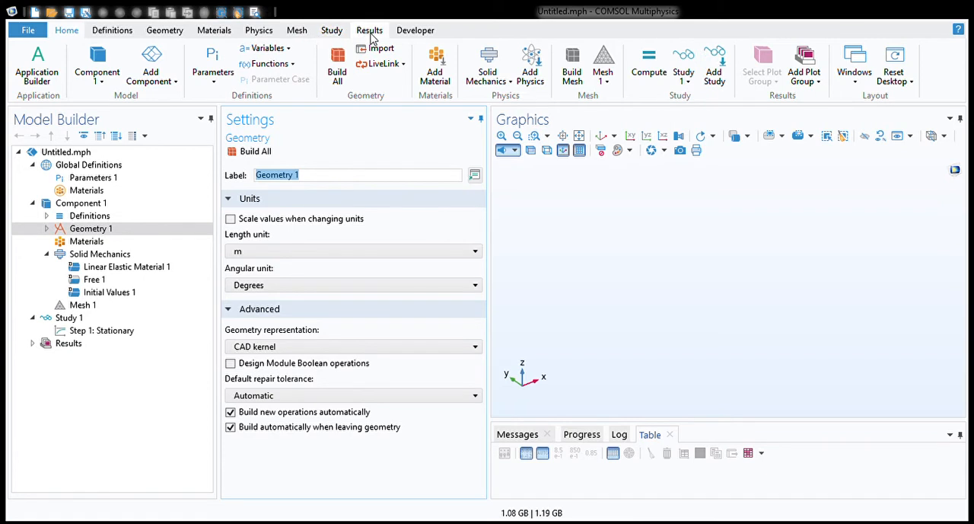
Step: Expand Geometry 1 in the model tree and view the available geometry tools
{"action": "left_click", "coordinate": [46, 229]}
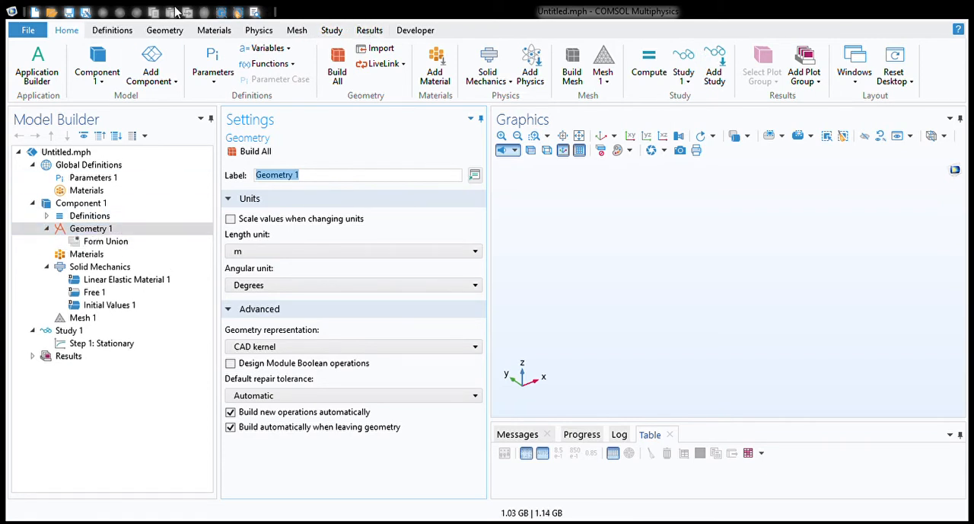
{"action": "left_click", "coordinate": [91, 230]}
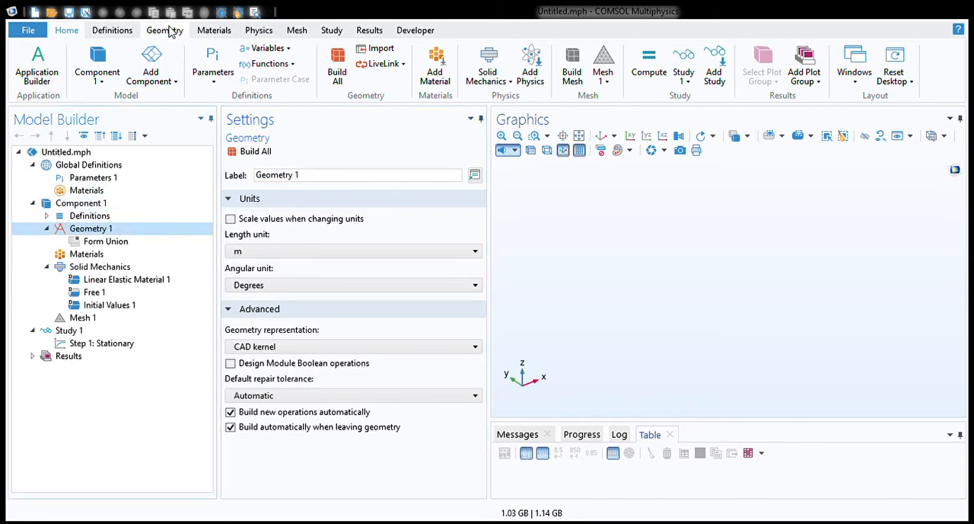
{"action": "left_click", "coordinate": [169, 31]}
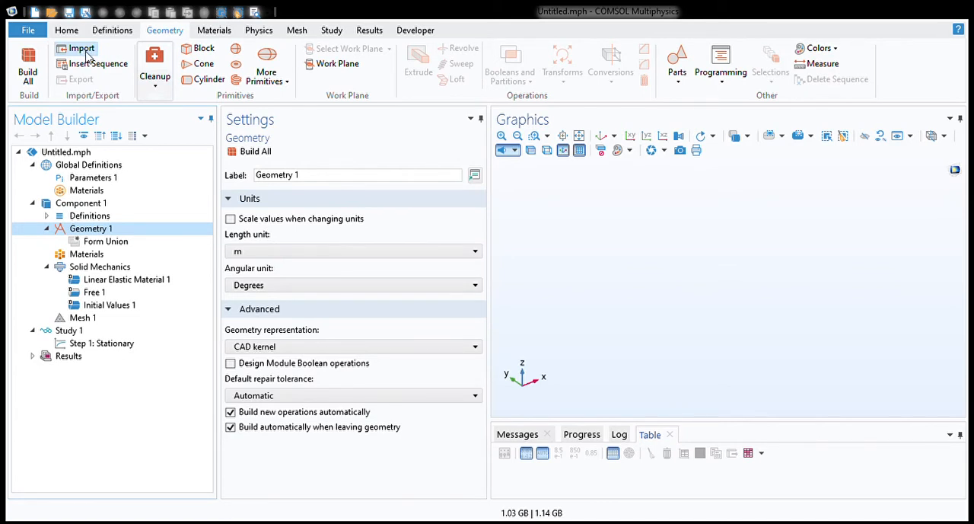
Step: Examine the component's Materials node and browse the material libraries, including Built-in, without adding a material
{"action": "left_click", "coordinate": [99, 259]}
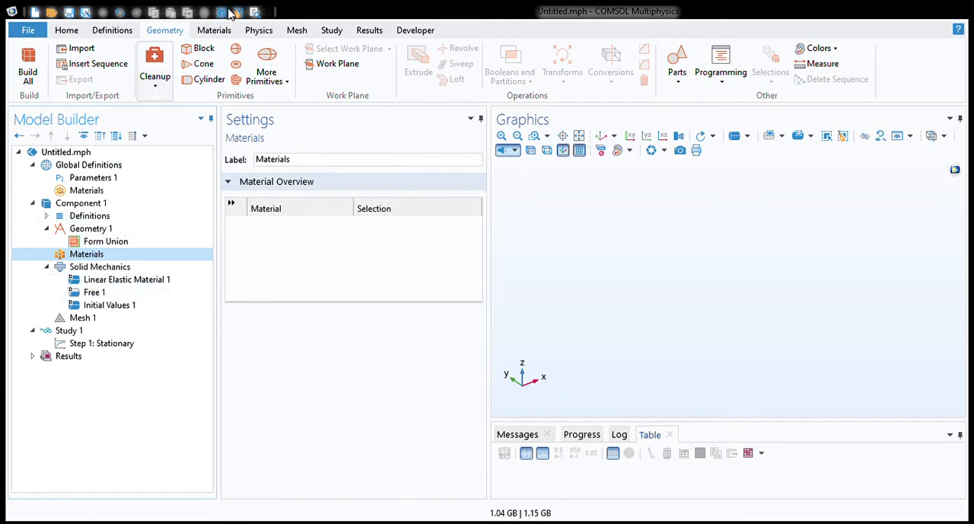
{"action": "left_click", "coordinate": [216, 35]}
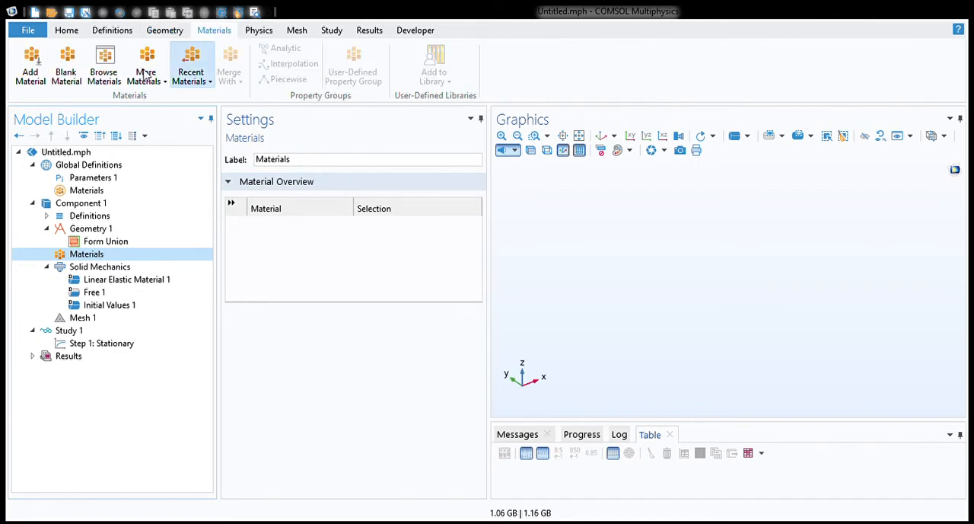
{"action": "right_click", "coordinate": [110, 255]}
{"action": "left_click", "coordinate": [130, 265]}
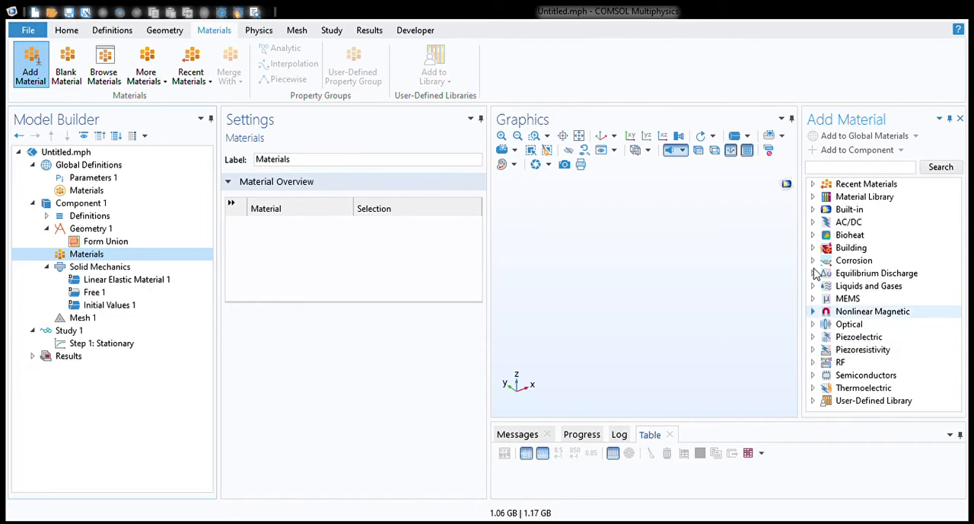
{"action": "left_click", "coordinate": [813, 337]}
{"action": "left_click", "coordinate": [813, 337]}
{"action": "left_click", "coordinate": [813, 210]}
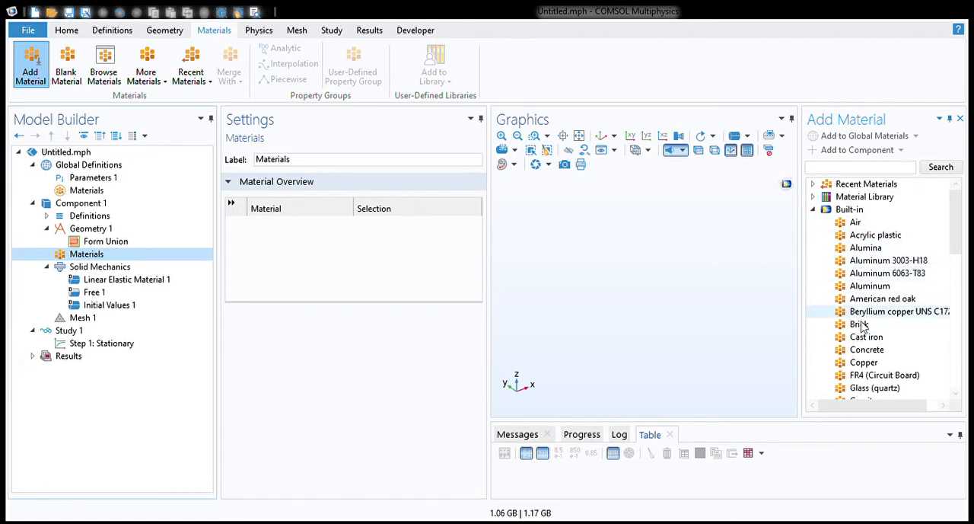
{"action": "left_click", "coordinate": [813, 209]}
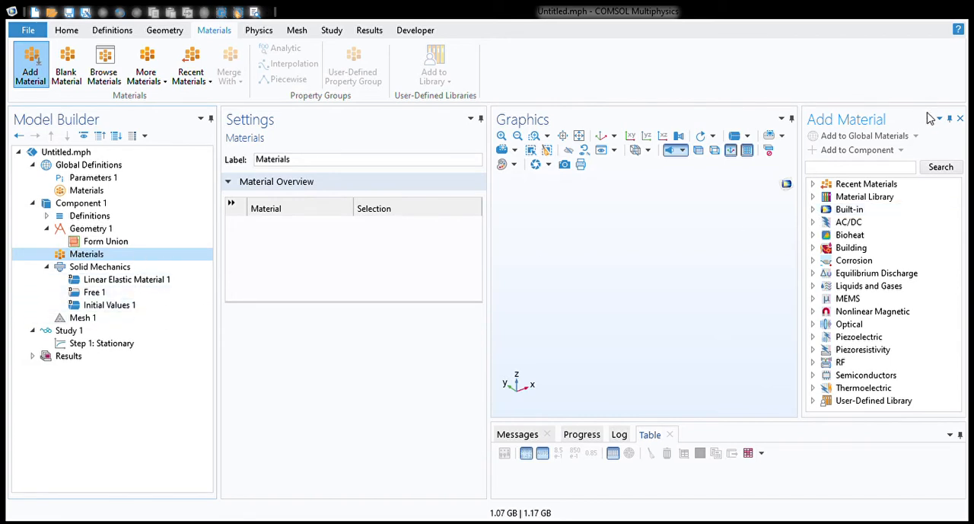
{"action": "left_click", "coordinate": [962, 120]}
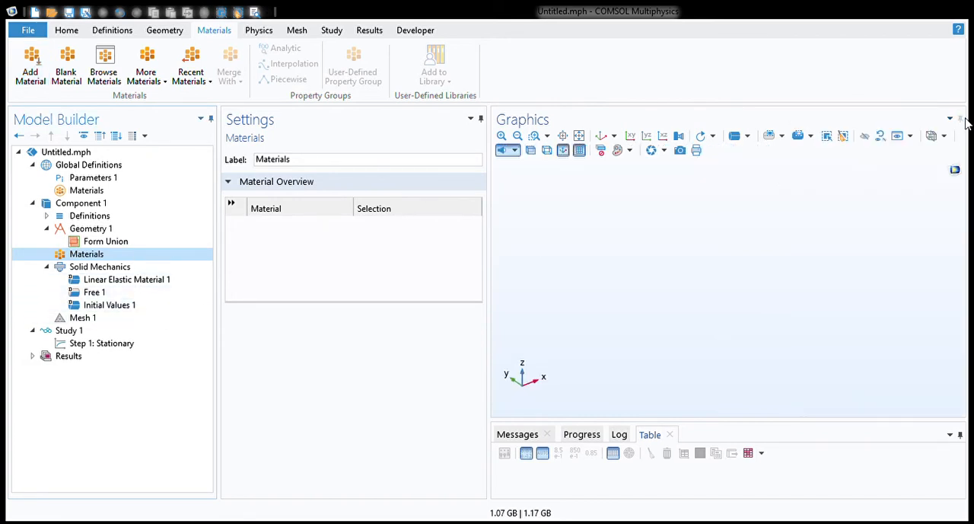
Step: Review the settings of the Solid Mechanics, Materials, Geometry 1, Mesh 1 and Stationary study step nodes
{"action": "left_click", "coordinate": [76, 270]}
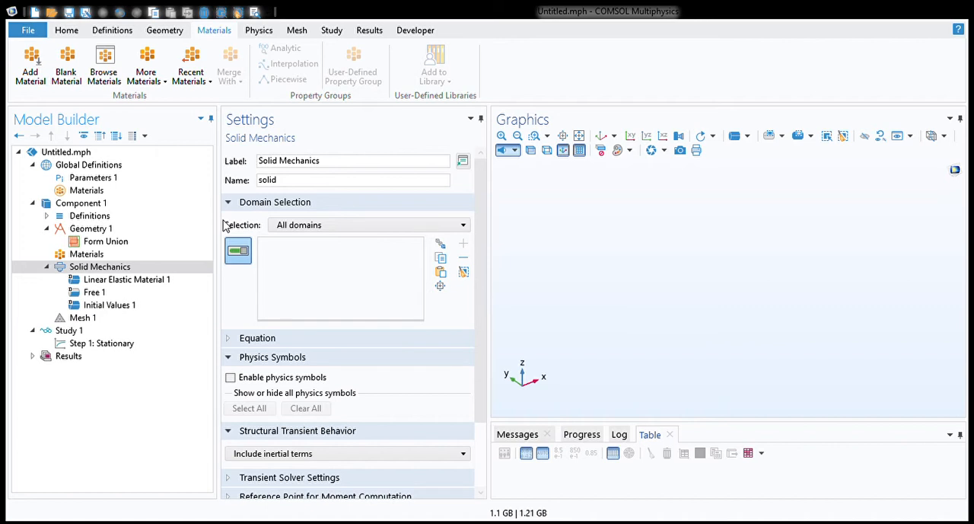
{"action": "left_click", "coordinate": [95, 271]}
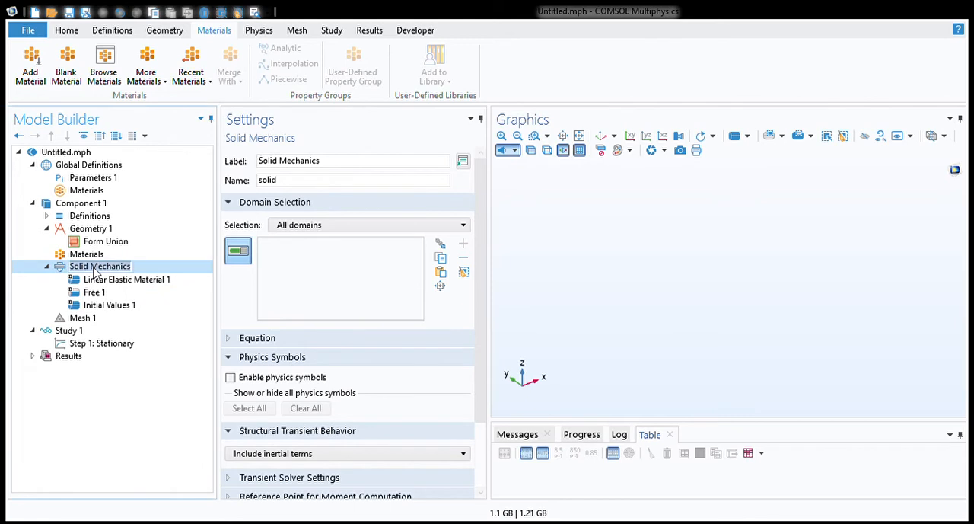
{"action": "left_click", "coordinate": [116, 257]}
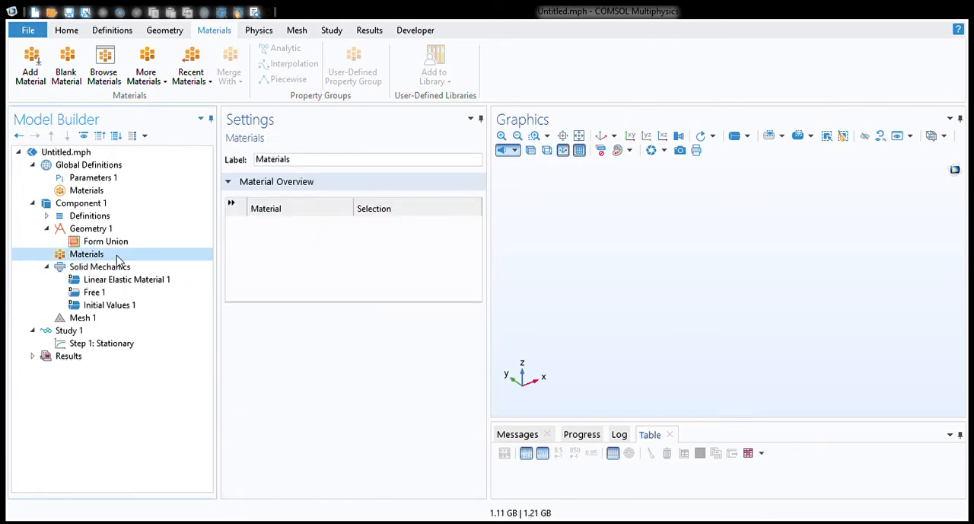
{"action": "left_click", "coordinate": [126, 231]}
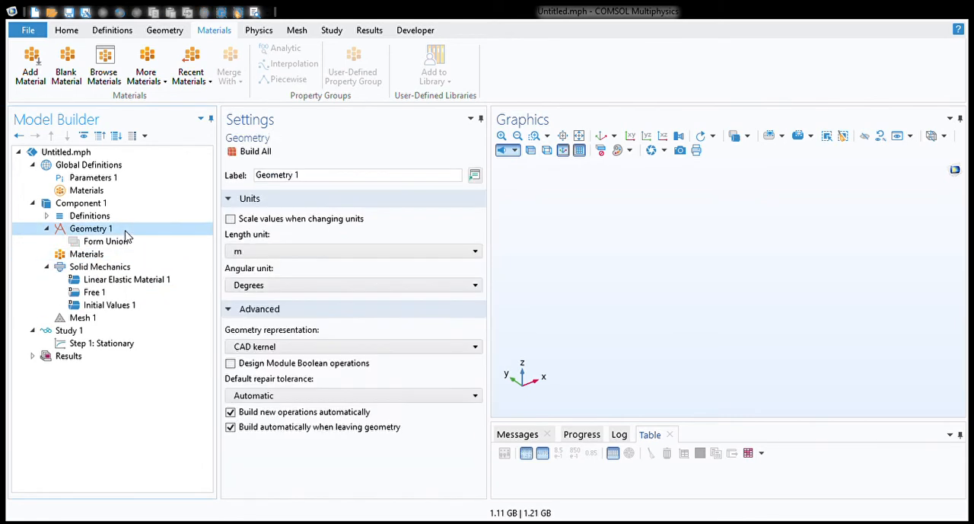
{"action": "left_click", "coordinate": [113, 324]}
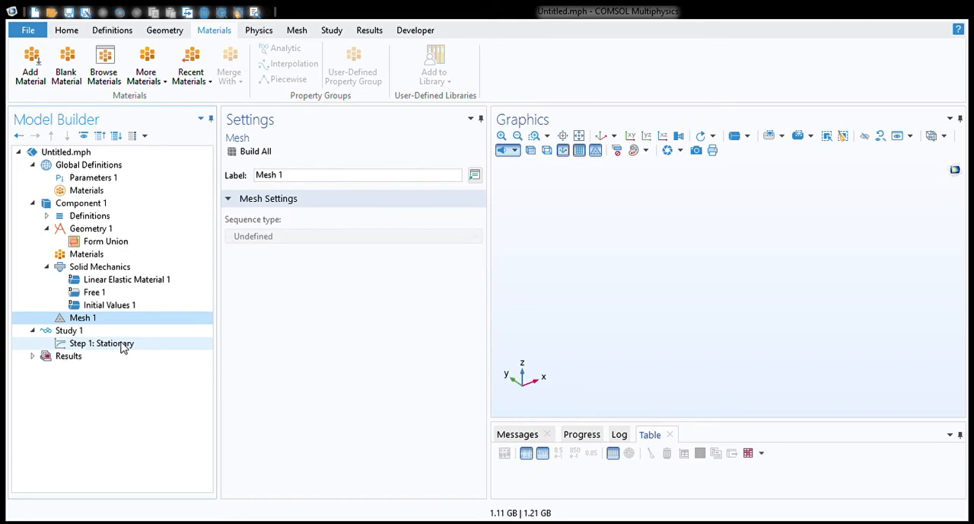
{"action": "left_click", "coordinate": [123, 346]}
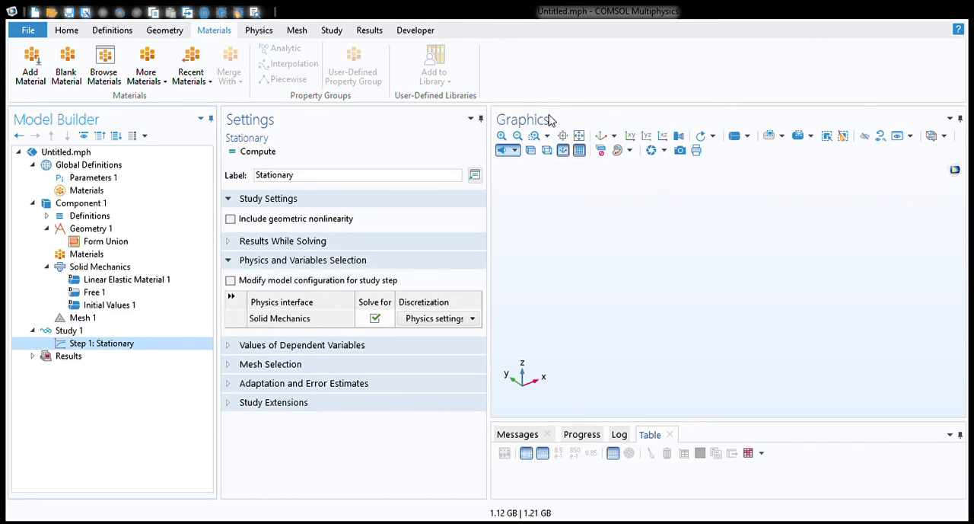
Step: Add a solid block with a width, depth and height of 1 m to Geometry 1 and build all objects
{"action": "left_click", "coordinate": [92, 228]}
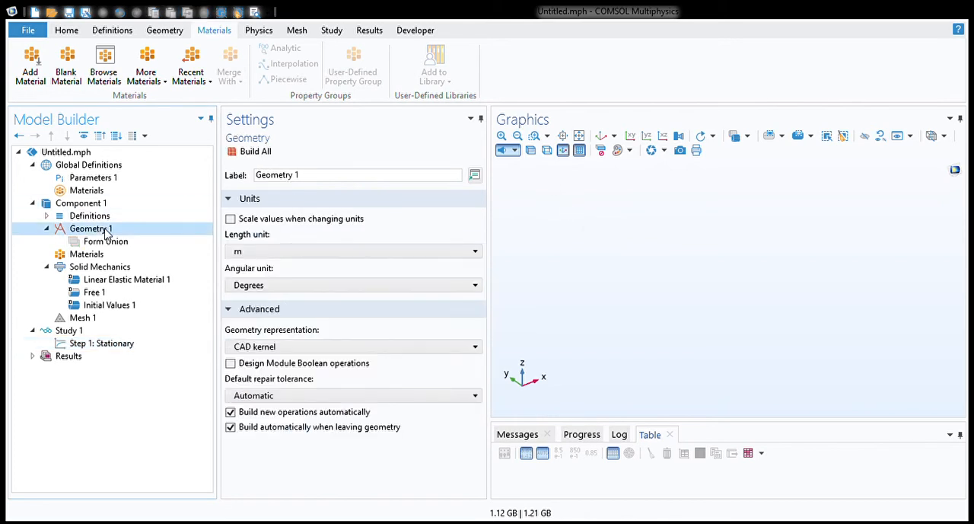
{"action": "left_click", "coordinate": [163, 30]}
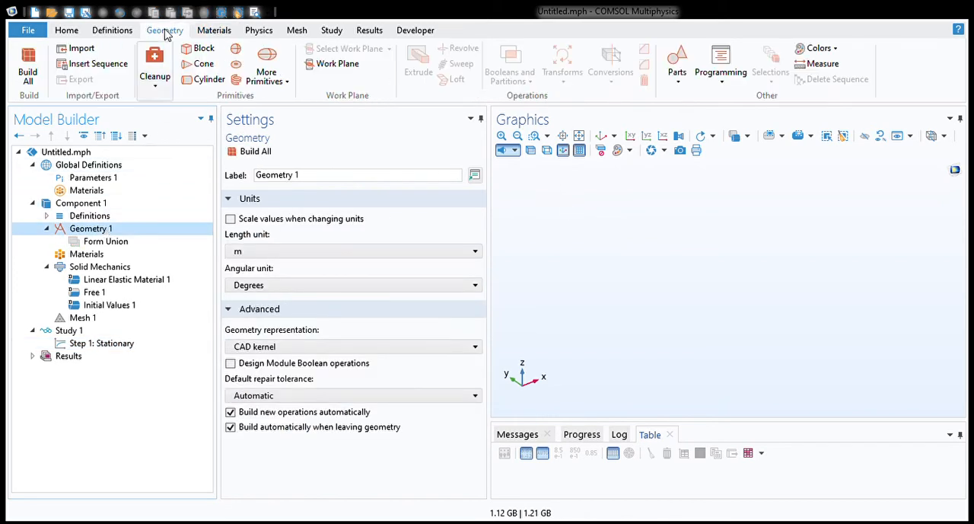
{"action": "left_click", "coordinate": [192, 48]}
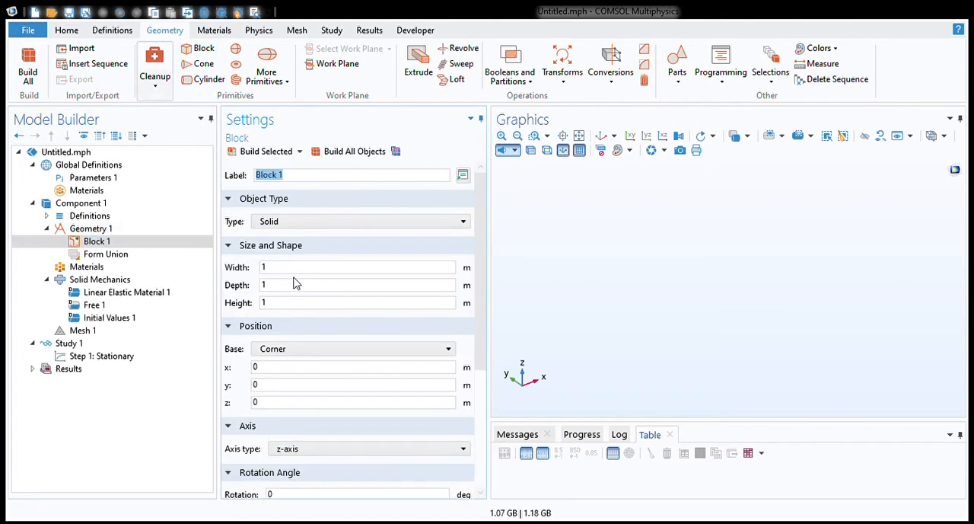
{"action": "left_click", "coordinate": [348, 156]}
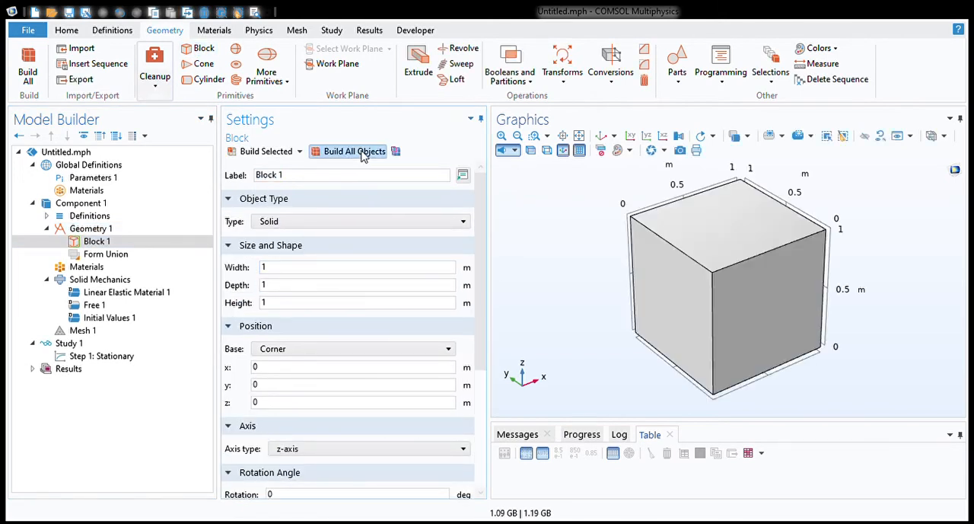
{"action": "left_click_drag", "start_coordinate": [605, 294], "coordinate": [583, 266]}
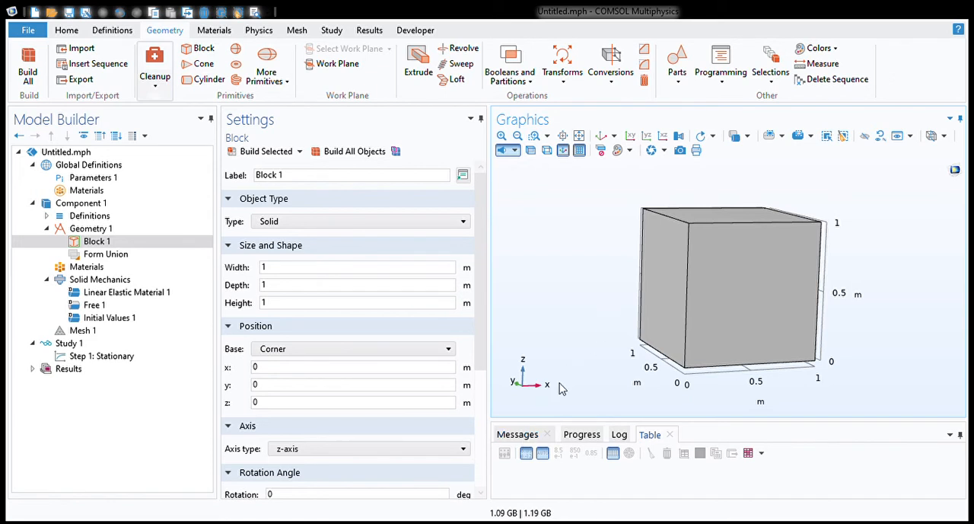
Step: Review the messages log, the Stationary study step settings and the solver progress output
{"action": "left_click", "coordinate": [517, 435]}
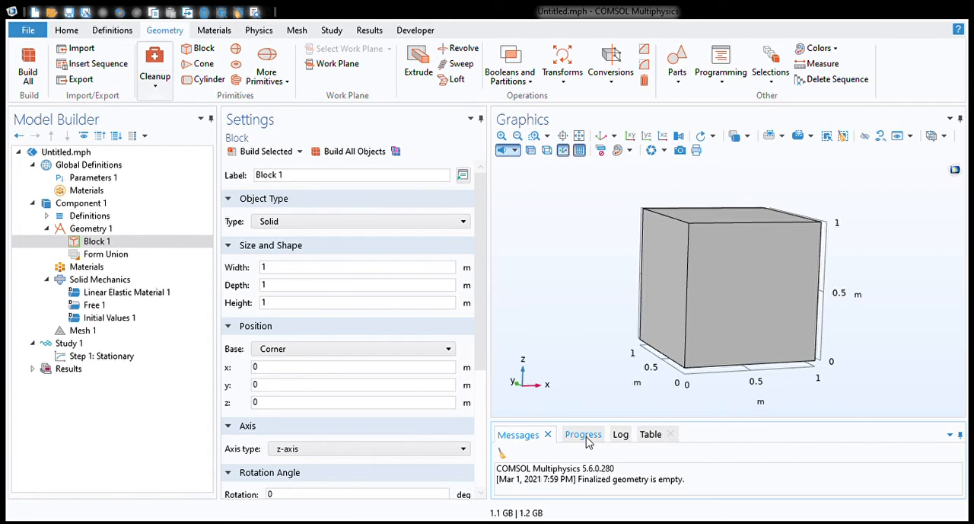
{"action": "left_click", "coordinate": [104, 357]}
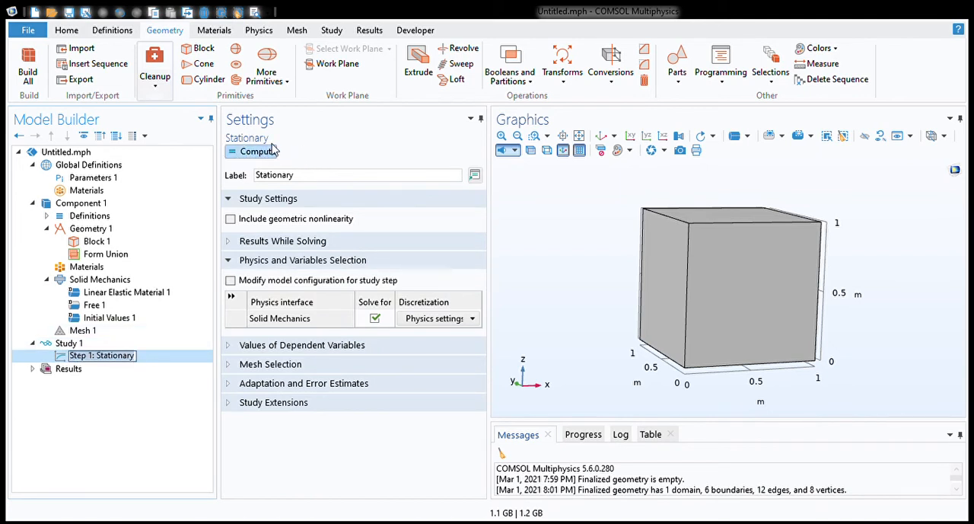
{"action": "left_click", "coordinate": [587, 442]}
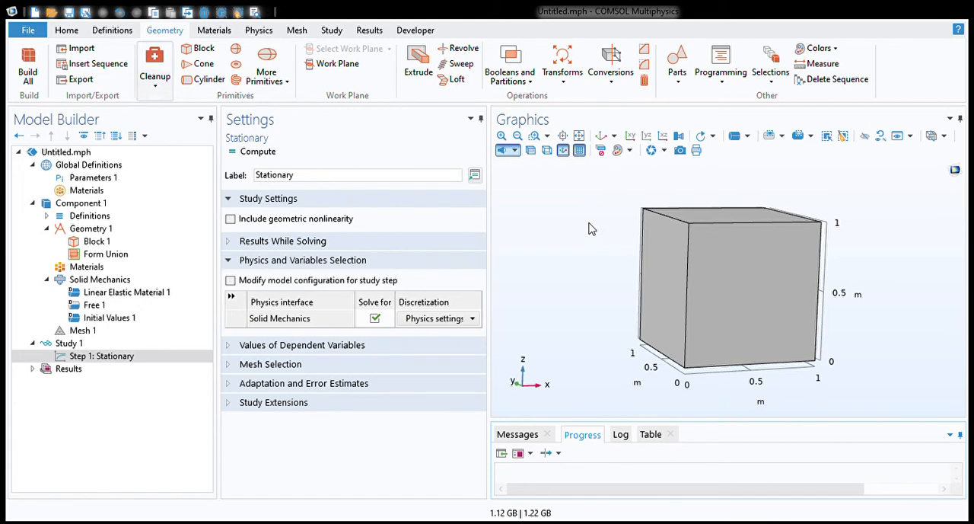
Step: Preview the block with transparency and wireframe rendering, then restore the opaque shaded display
{"action": "left_click_drag", "start_coordinate": [590, 229], "coordinate": [621, 260]}
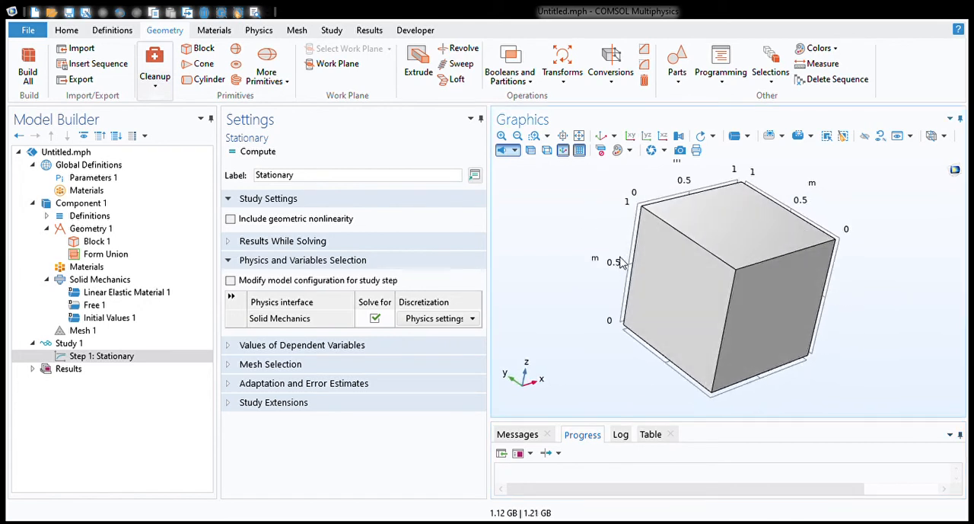
{"action": "left_click", "coordinate": [533, 157]}
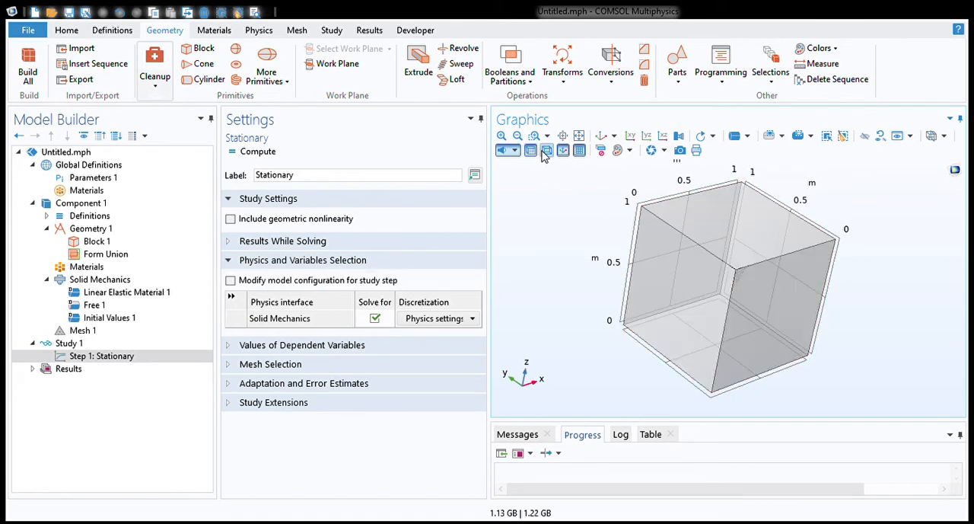
{"action": "left_click", "coordinate": [546, 150]}
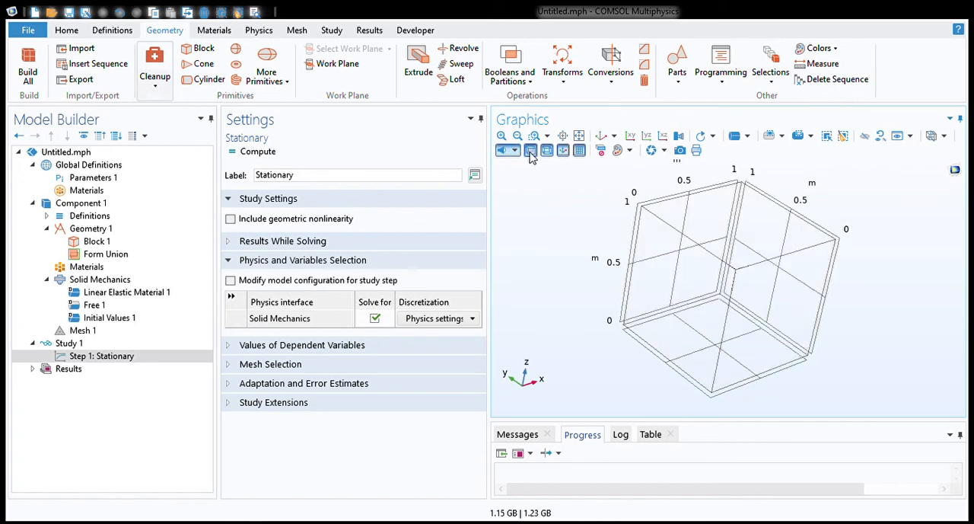
{"action": "left_click", "coordinate": [546, 151]}
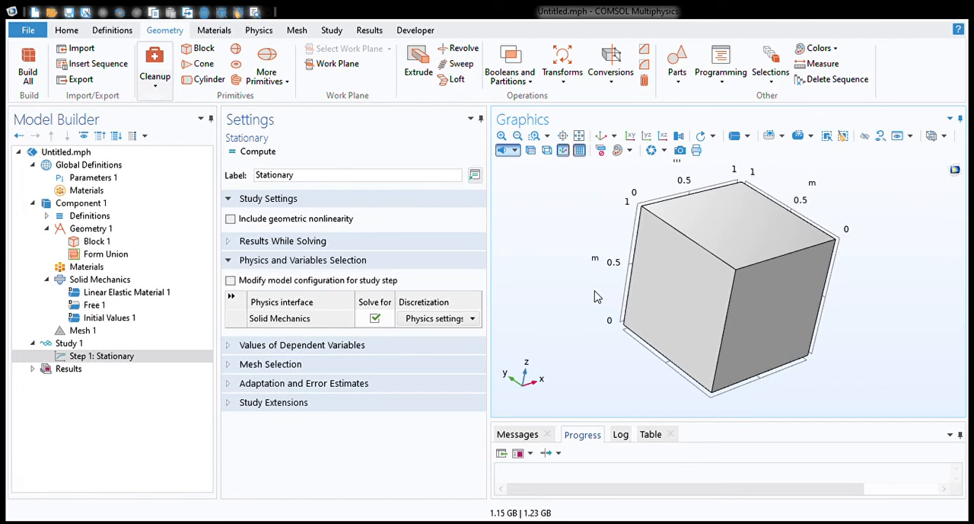
{"action": "left_click_drag", "start_coordinate": [598, 297], "coordinate": [592, 267]}
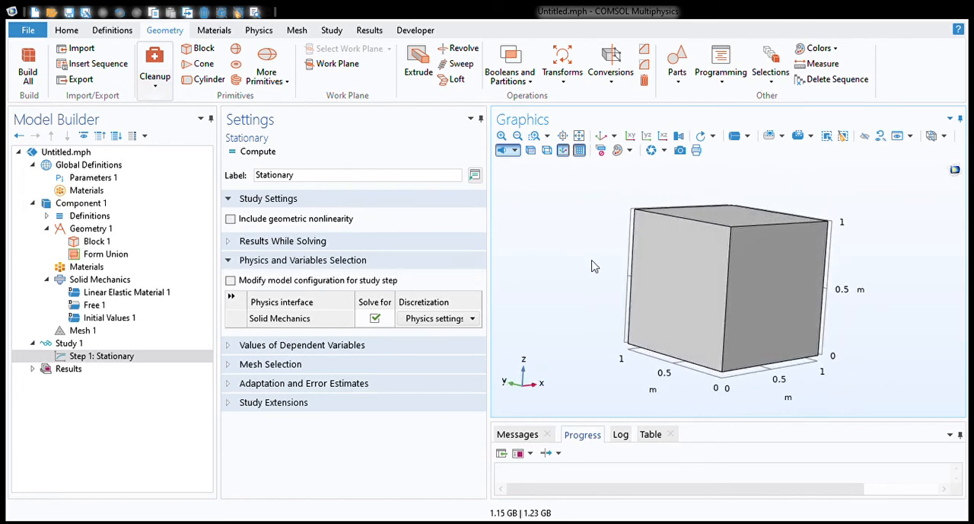
Step: Hide the block in the graphics view with the click-and-hide mode, then reset hiding
{"action": "left_click", "coordinate": [865, 137]}
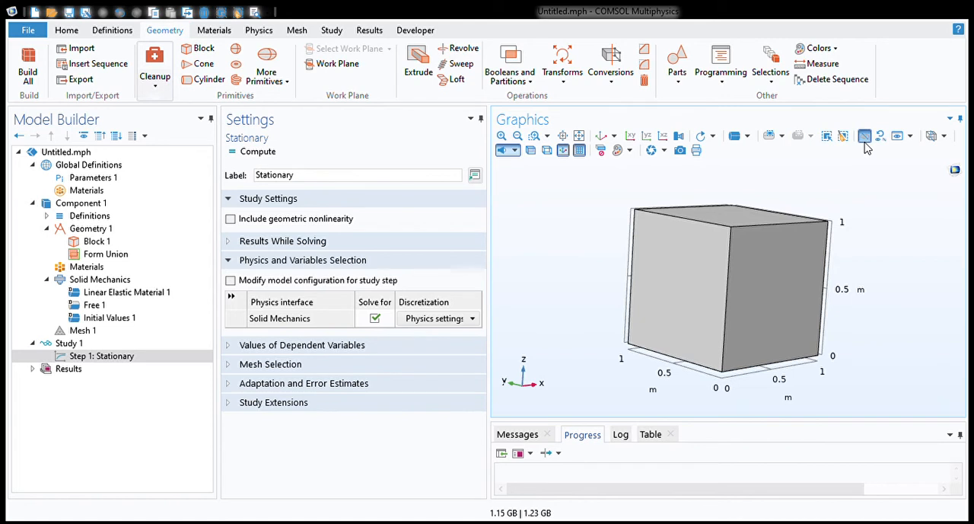
{"action": "left_click", "coordinate": [745, 279]}
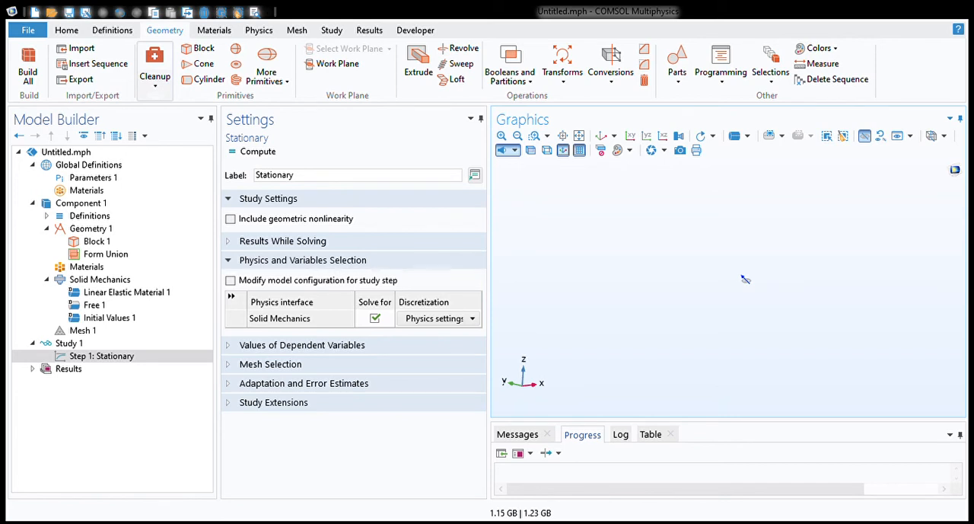
{"action": "left_click", "coordinate": [880, 137]}
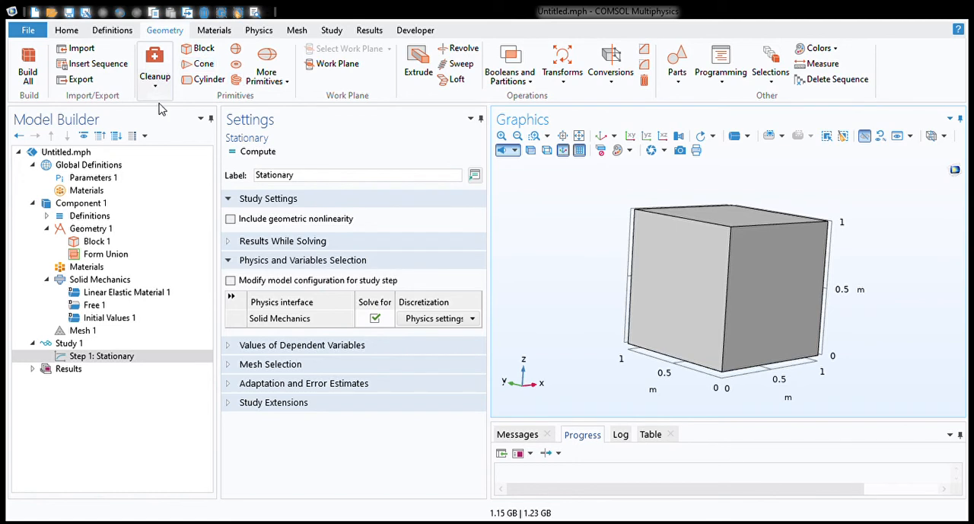
Step: Add a Boundary Load to Solid Mechanics on the block's top face and view the available load types
{"action": "left_click", "coordinate": [99, 268]}
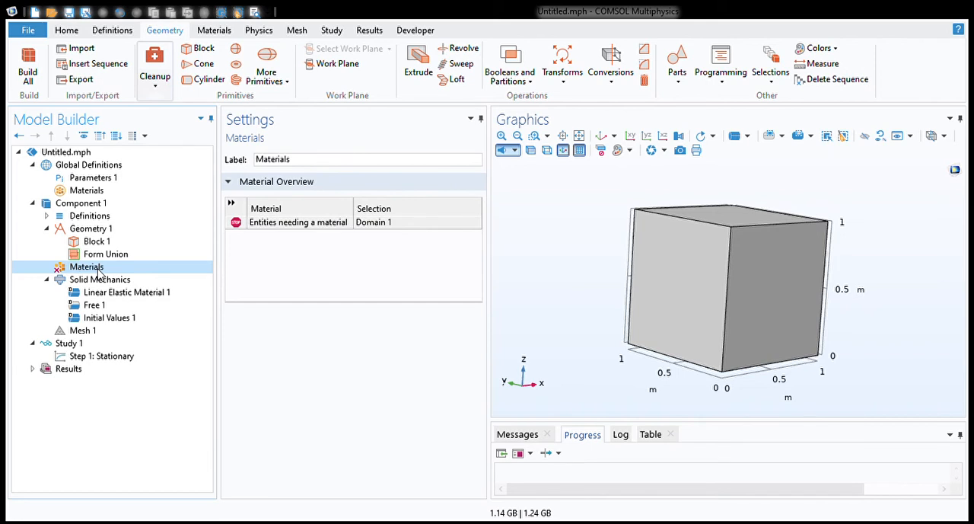
{"action": "left_click", "coordinate": [100, 280]}
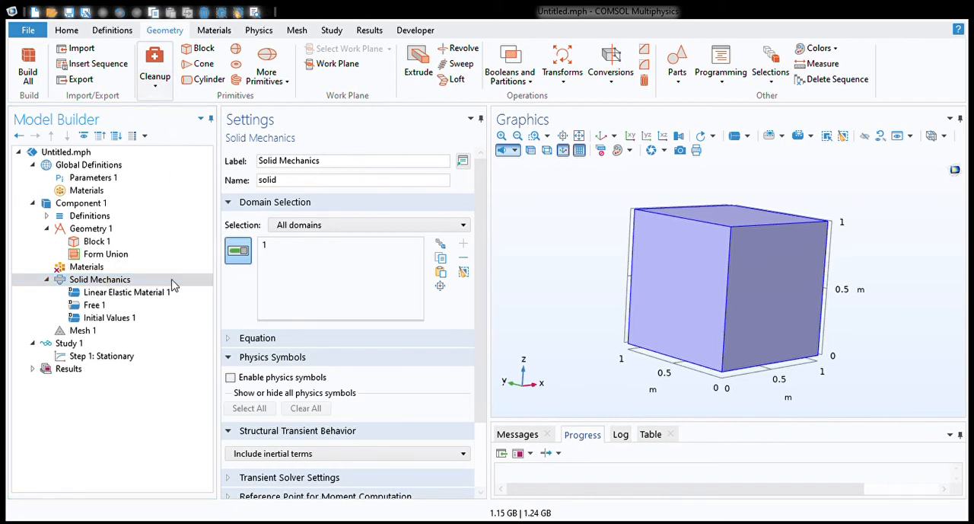
{"action": "left_click", "coordinate": [185, 116]}
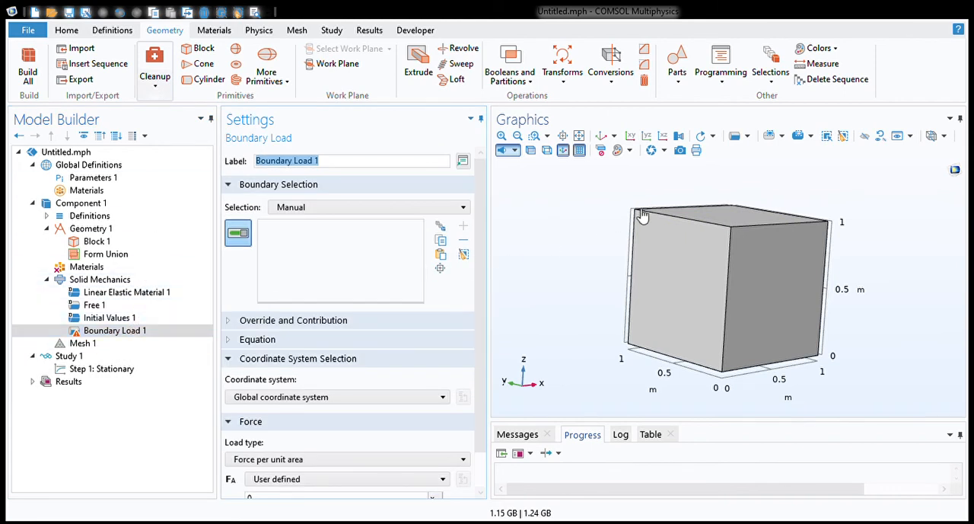
{"action": "left_click", "coordinate": [735, 220]}
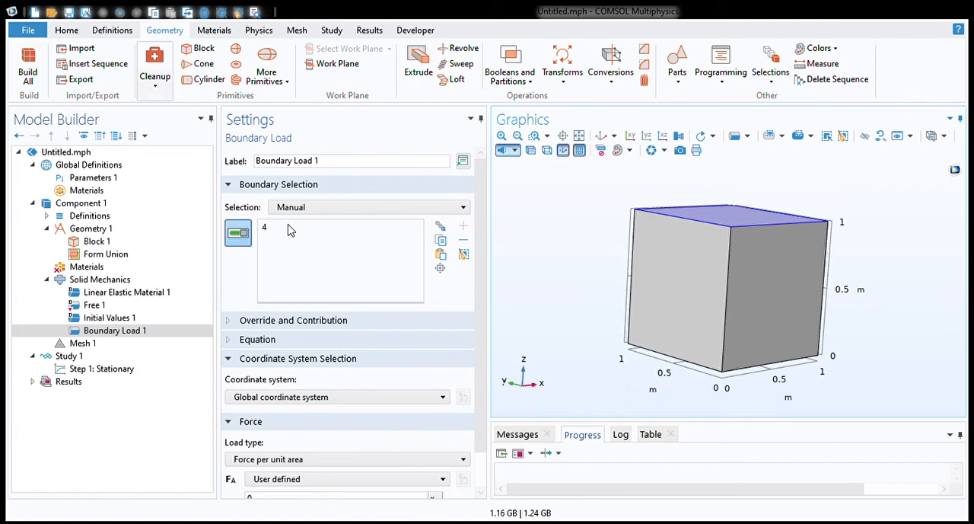
{"action": "left_click", "coordinate": [290, 228]}
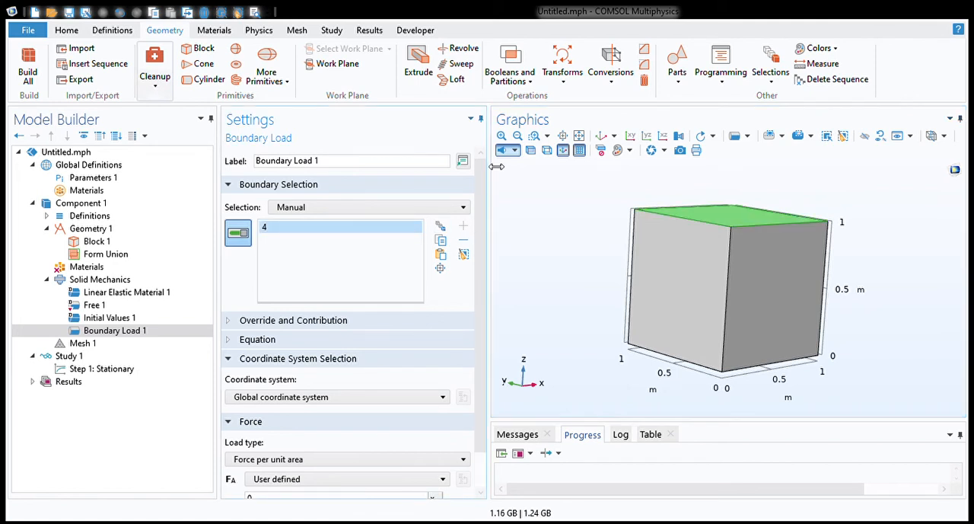
{"action": "left_click_drag", "start_coordinate": [476, 250], "coordinate": [480, 314]}
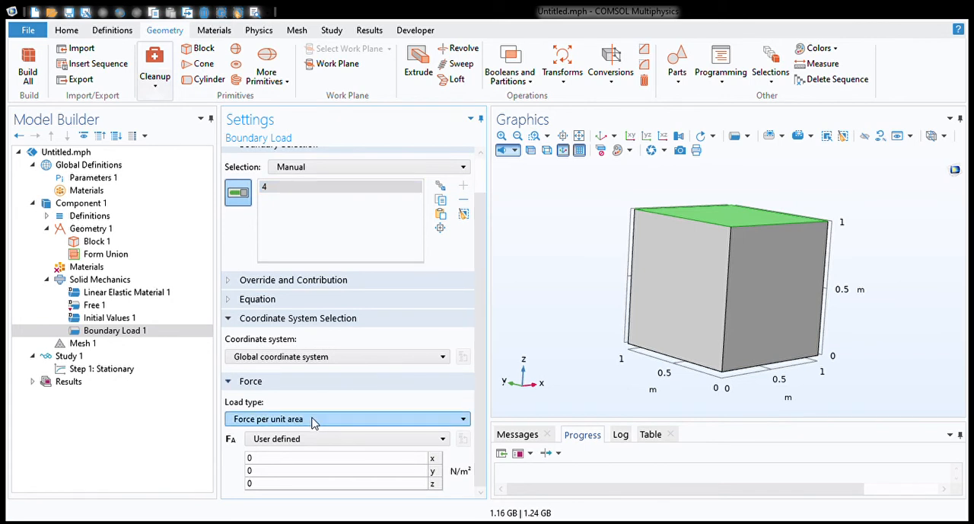
{"action": "left_click", "coordinate": [311, 419]}
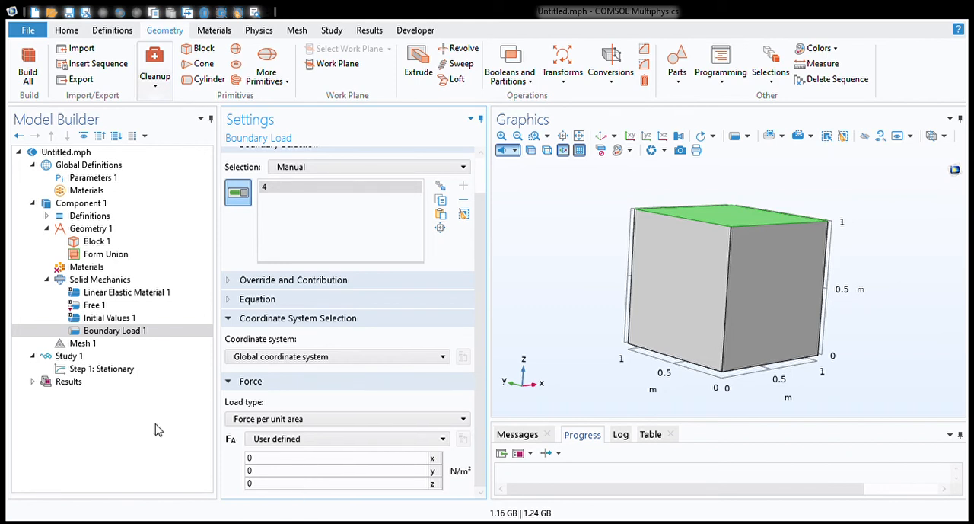
Step: Build the physics-controlled mesh of the block with Normal element size
{"action": "left_click", "coordinate": [74, 346]}
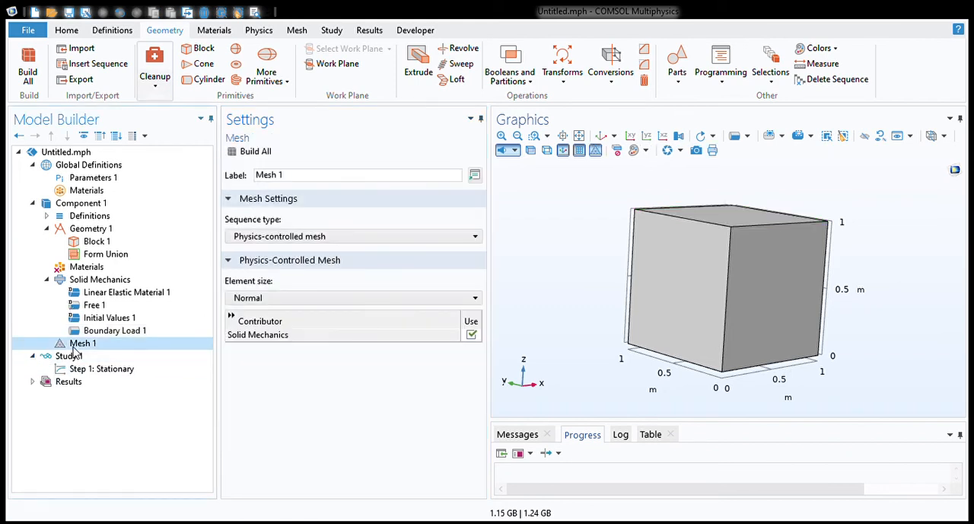
{"action": "left_click", "coordinate": [256, 152]}
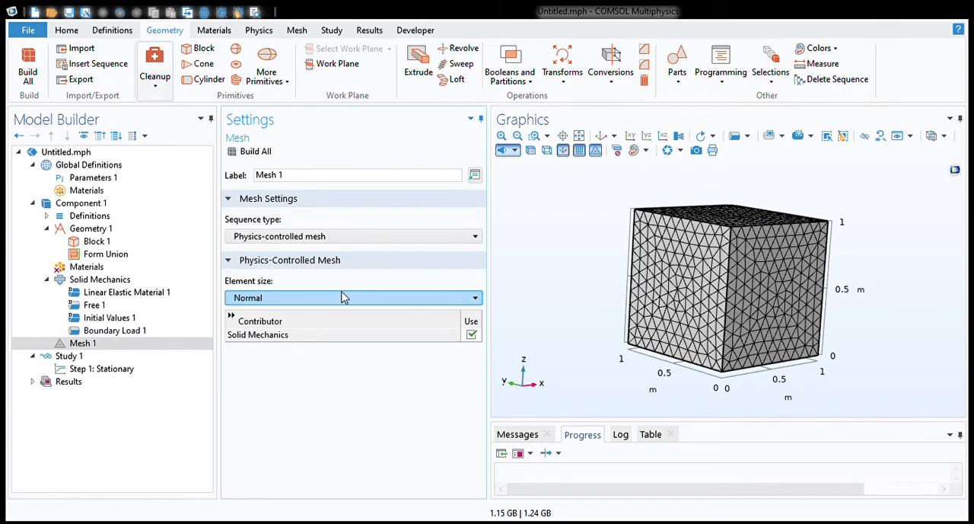
Step: Add a Time Dependent study step to Study 1 and check its output times
{"action": "left_click", "coordinate": [94, 369]}
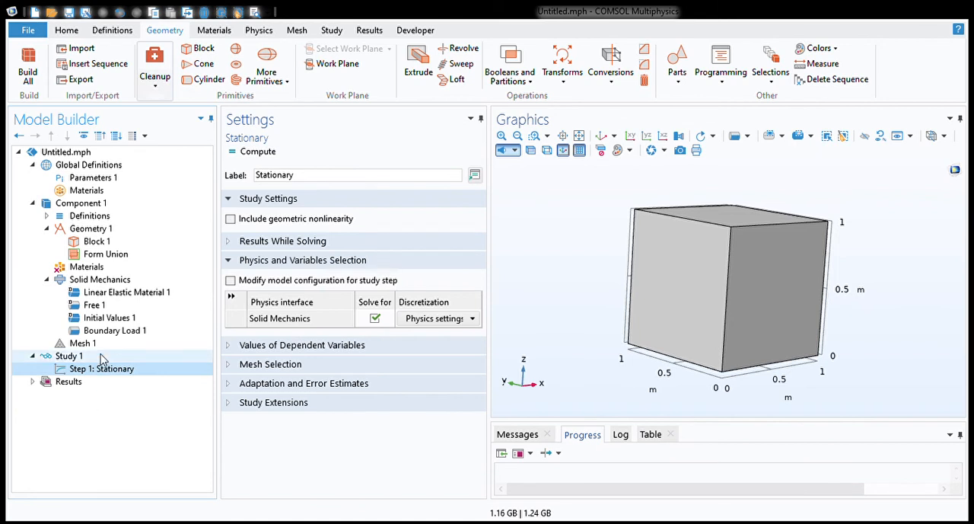
{"action": "left_click", "coordinate": [70, 356]}
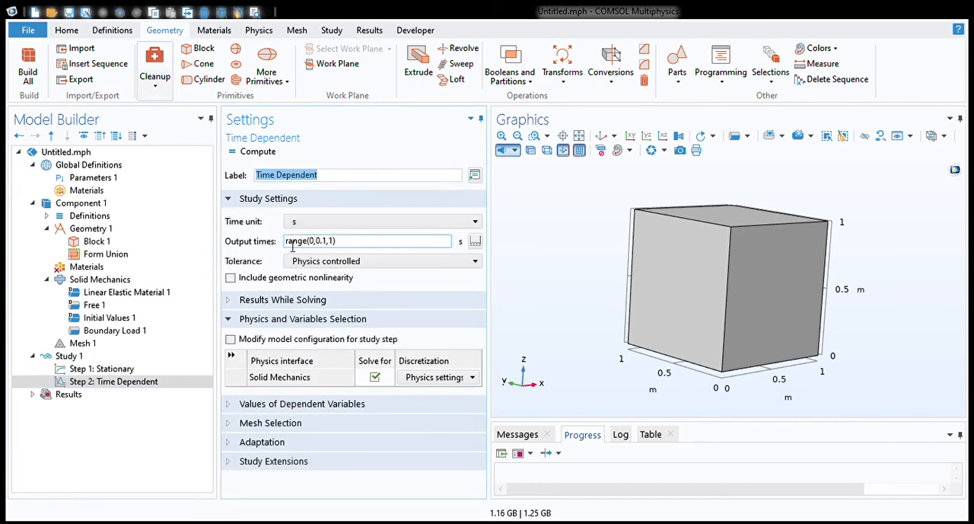
{"action": "left_click", "coordinate": [370, 245]}
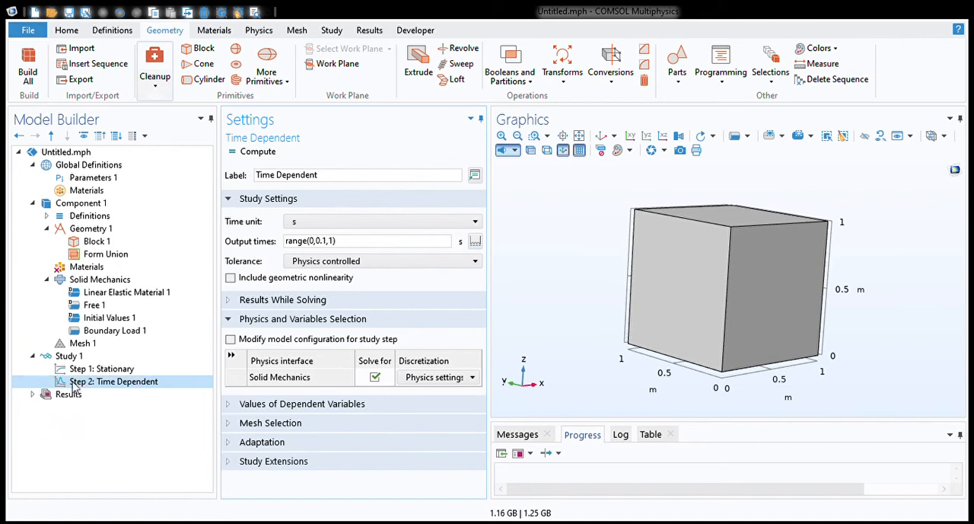
Step: Create a 3D plot group in Results and add a Volume plot to it
{"action": "left_click", "coordinate": [370, 30]}
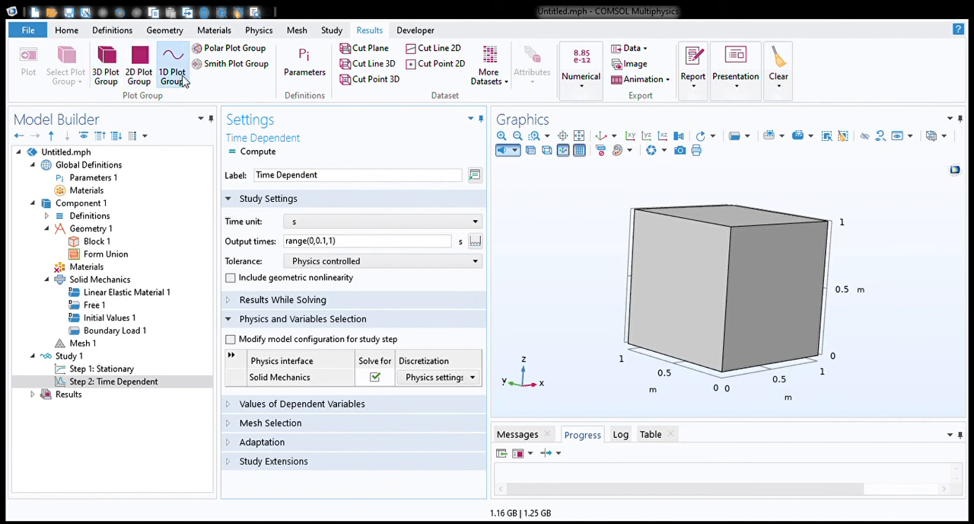
{"action": "left_click", "coordinate": [112, 82]}
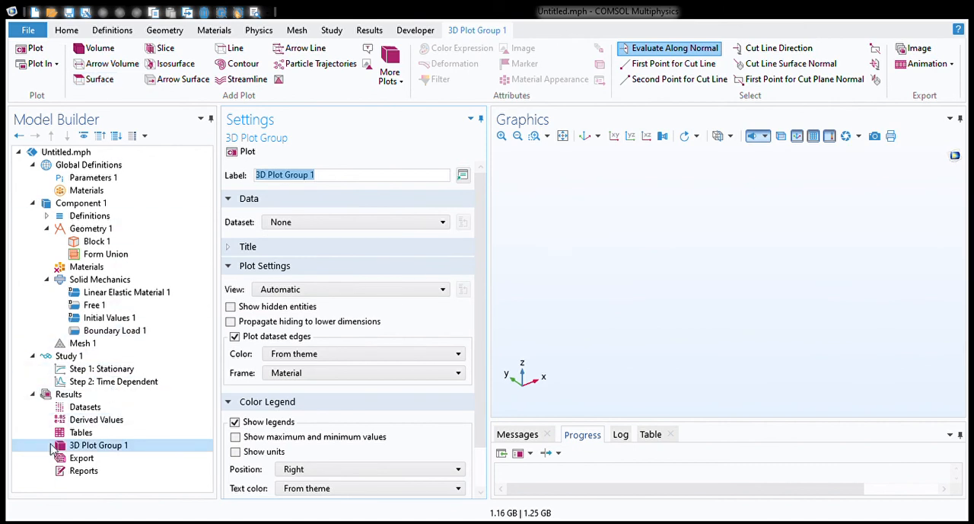
{"action": "left_click", "coordinate": [99, 50]}
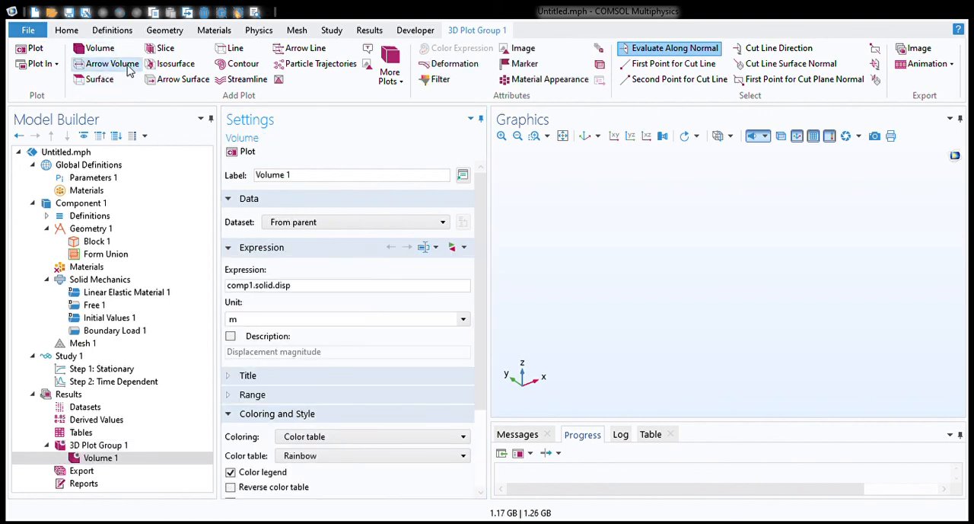